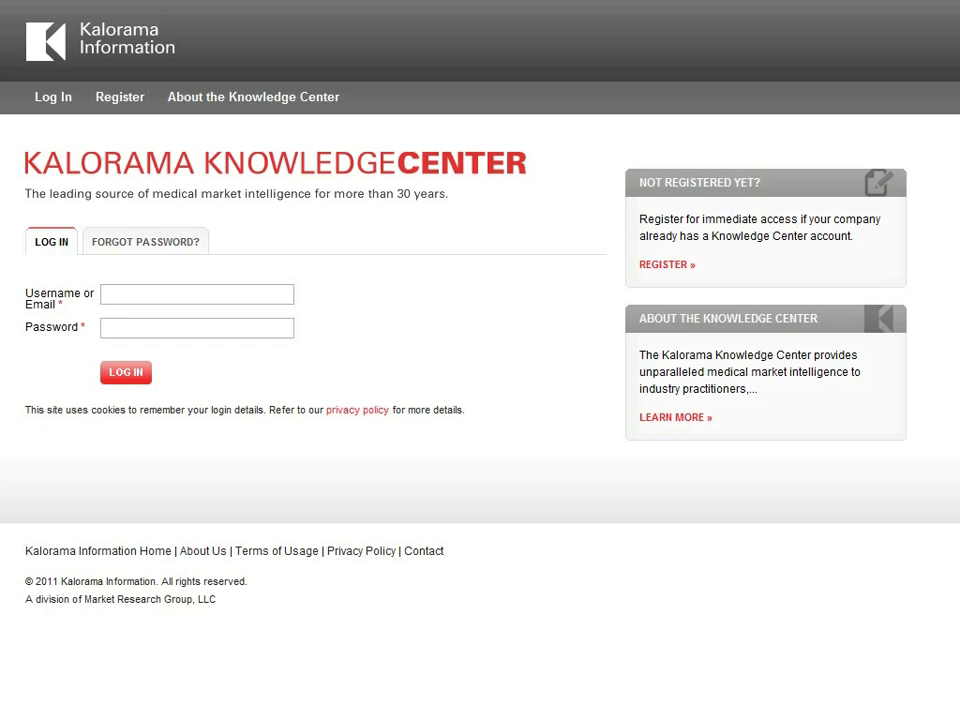
Step: Log in with the account's username and password
left_click(255, 296)
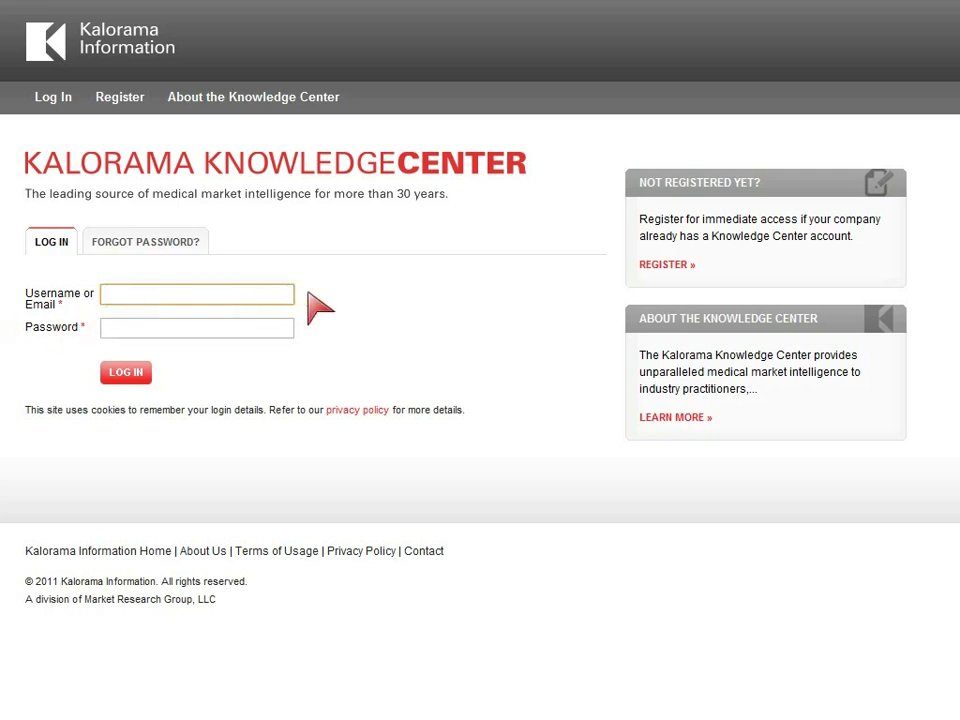
type("cliff clientadministrator")
key("Tab")
type("pass")
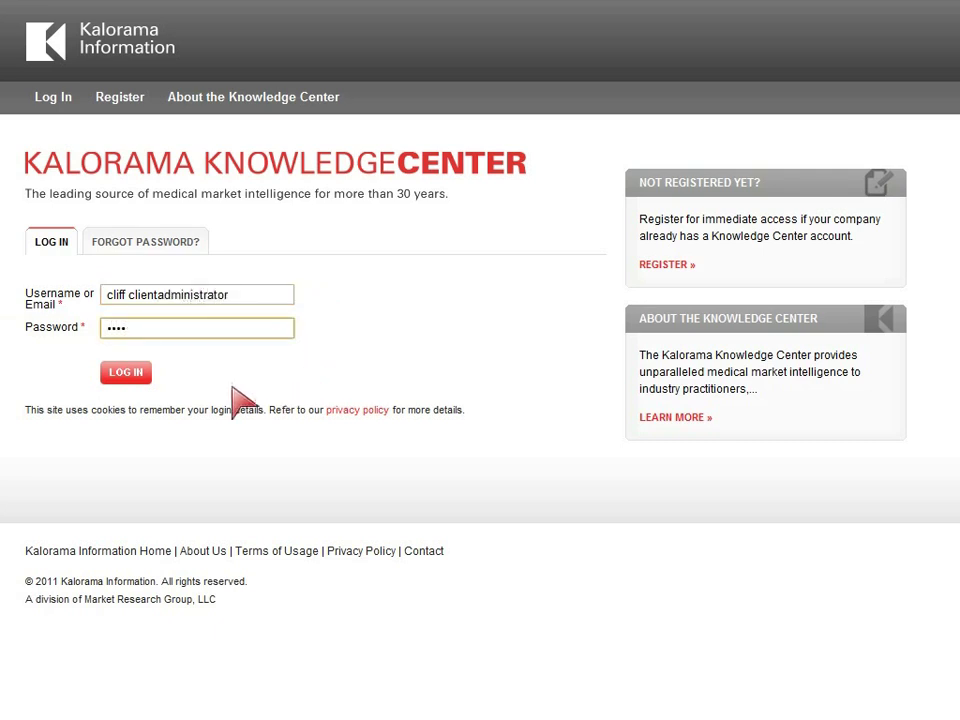
left_click(139, 380)
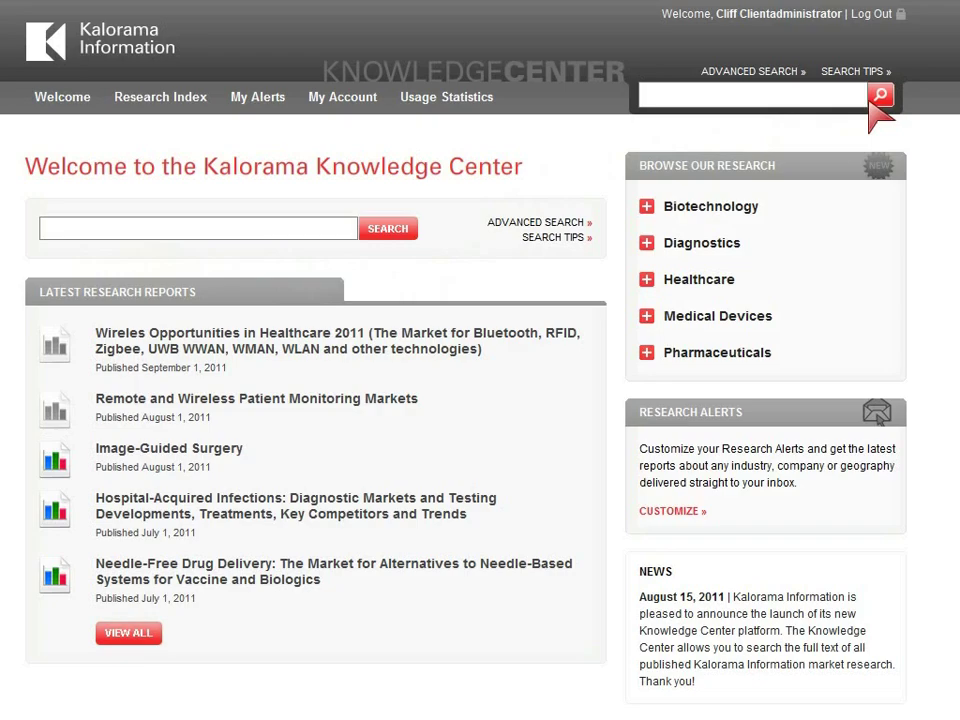
Step: Run an advanced search for 'point of care' limited to the Past 2 Years
left_click(777, 79)
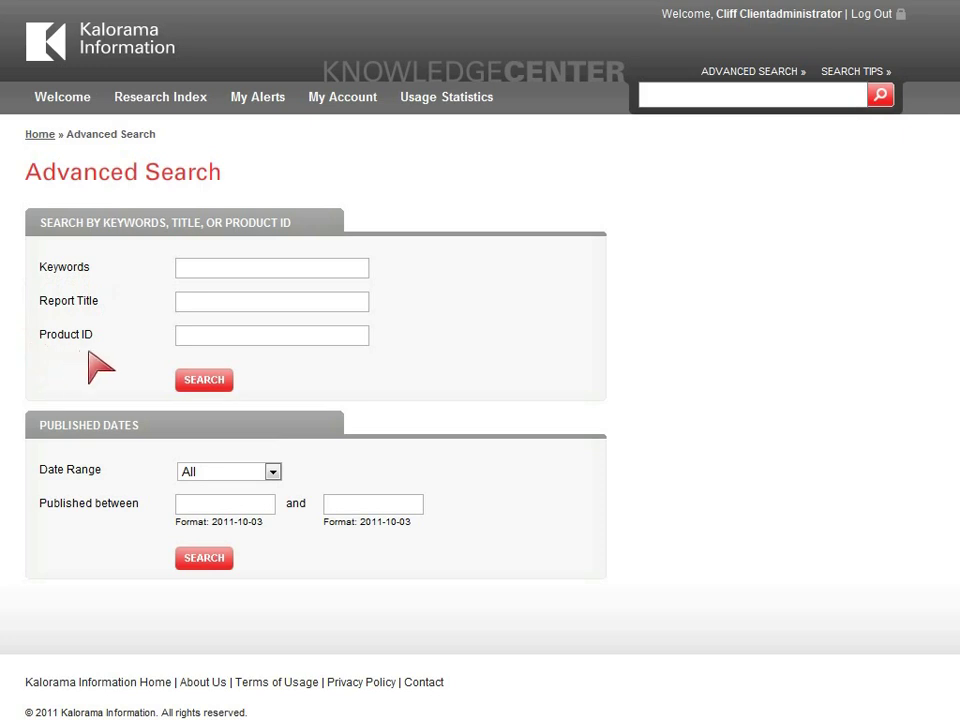
left_click(268, 472)
left_click(262, 490)
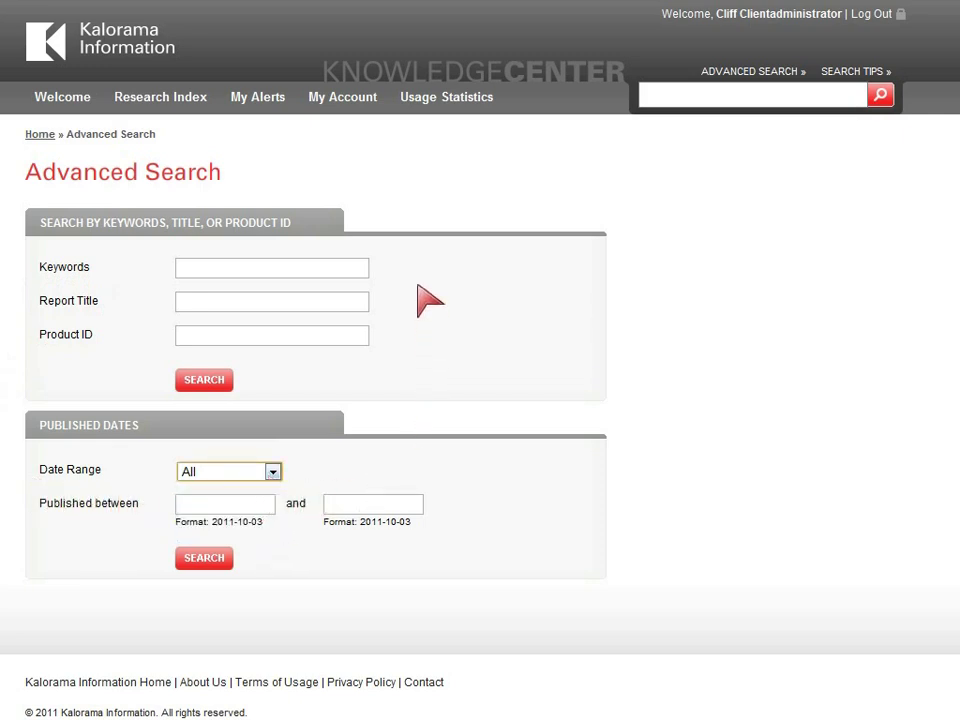
left_click(355, 267)
type("point of care")
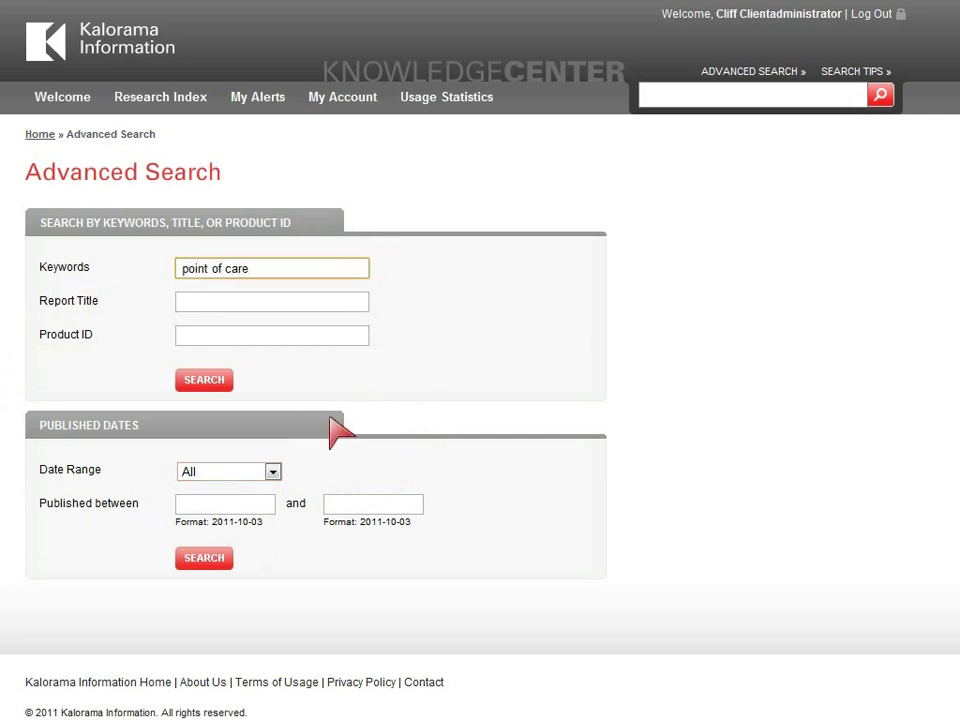
left_click(272, 472)
left_click(192, 534)
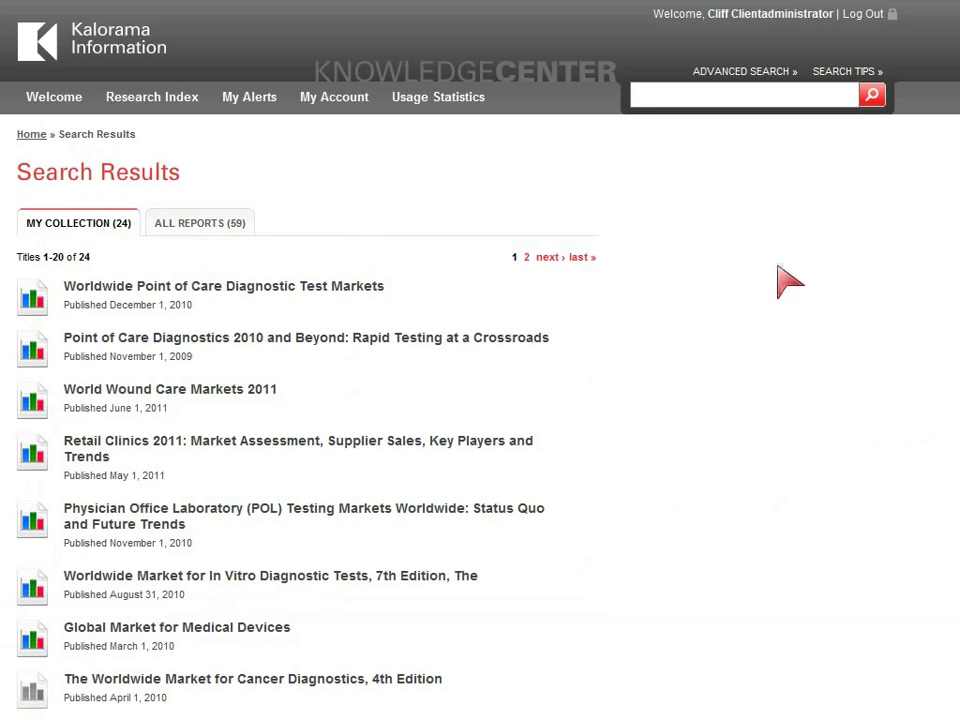
Step: Show all 59 'point of care' reports and scroll through titles 1–20
left_click(245, 228)
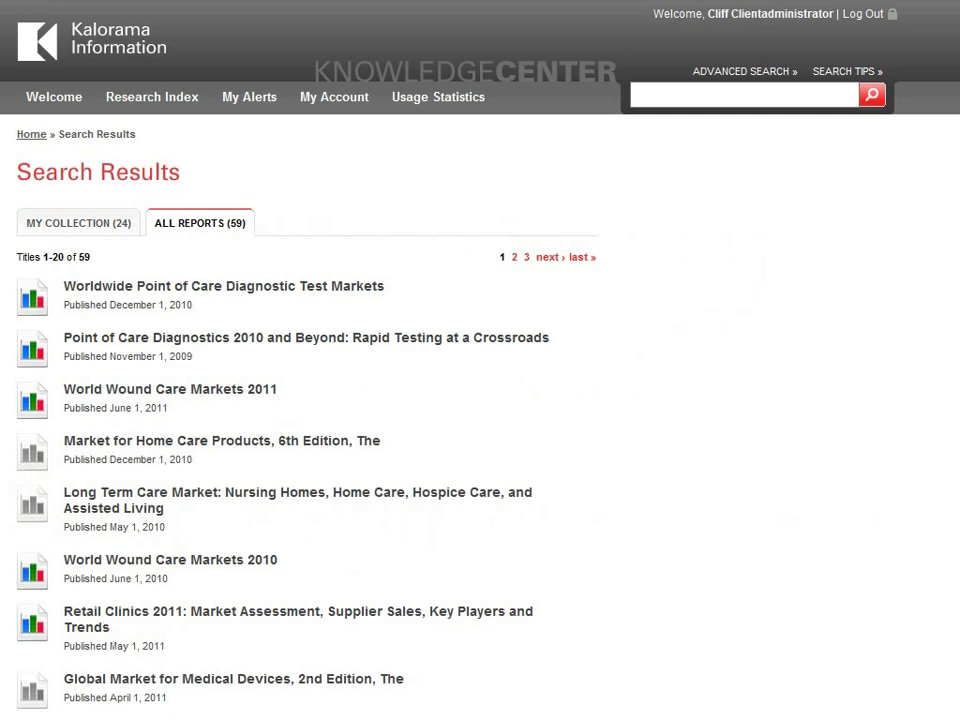
scroll(480, 400, "down", 5)
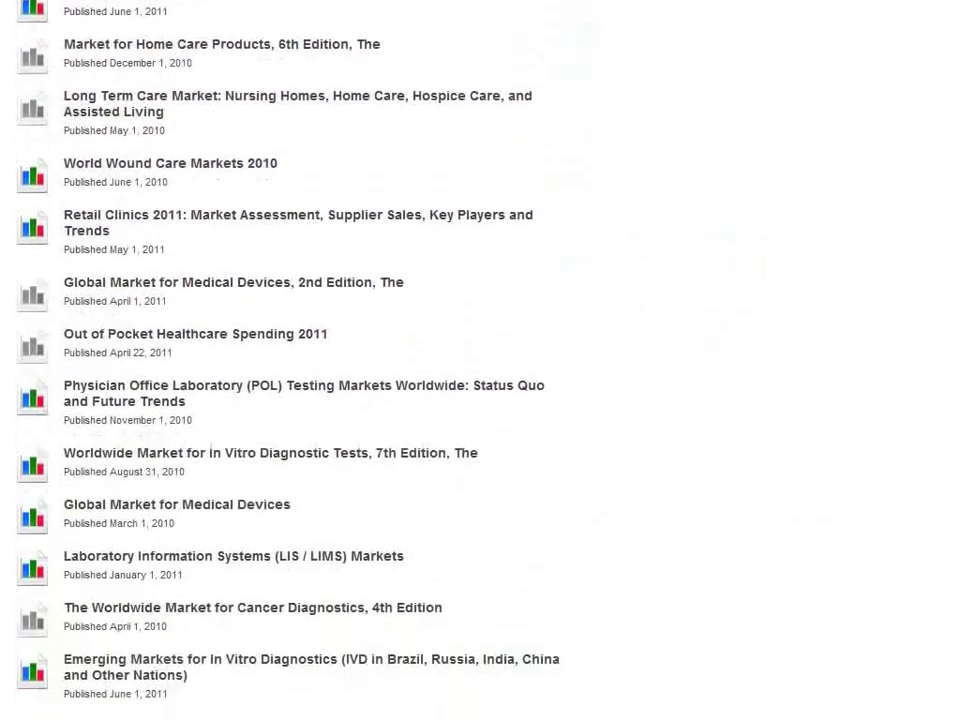
scroll(480, 360, "down", 1)
scroll(480, 360, "up", 2)
scroll(480, 360, "up", 4)
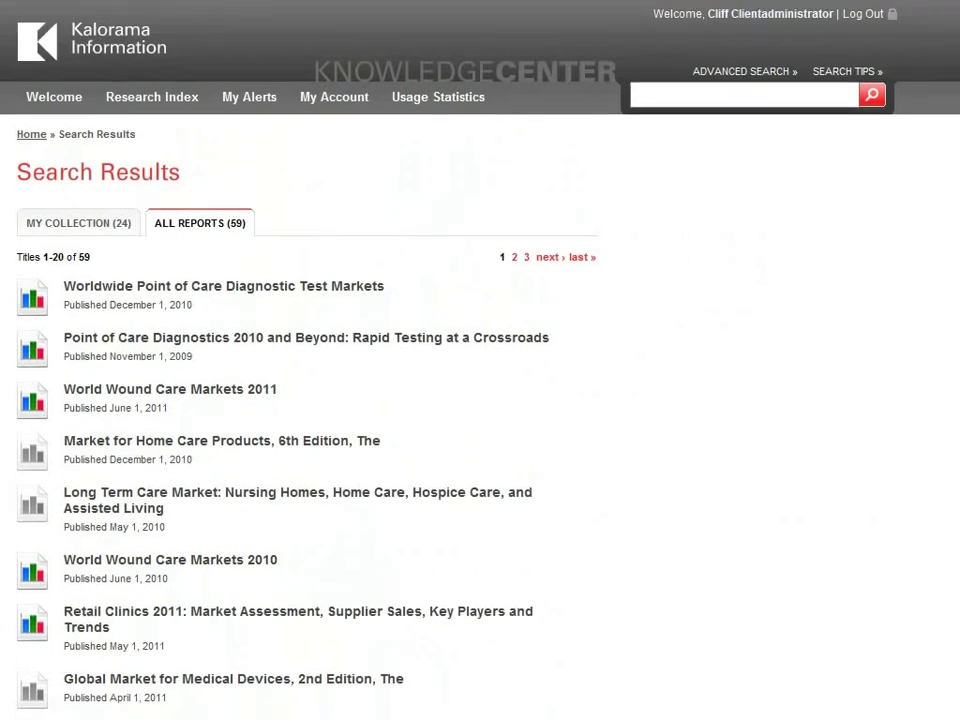
Step: Open Table 29, world population by region, from section 6.1 of World Wound Care Markets 2011
left_click(268, 392)
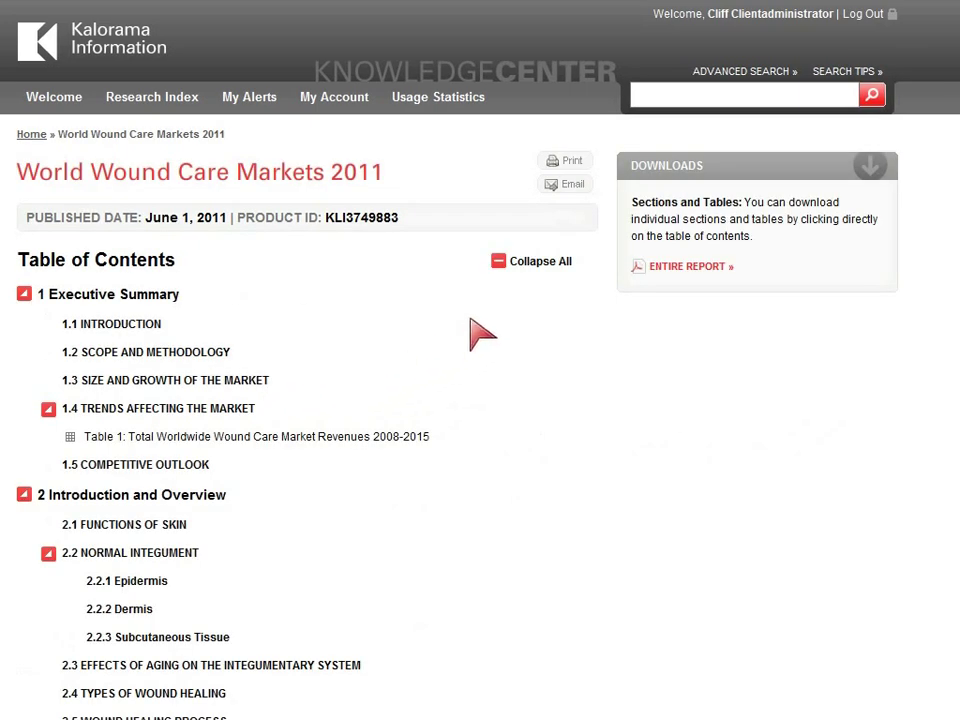
left_click(495, 268)
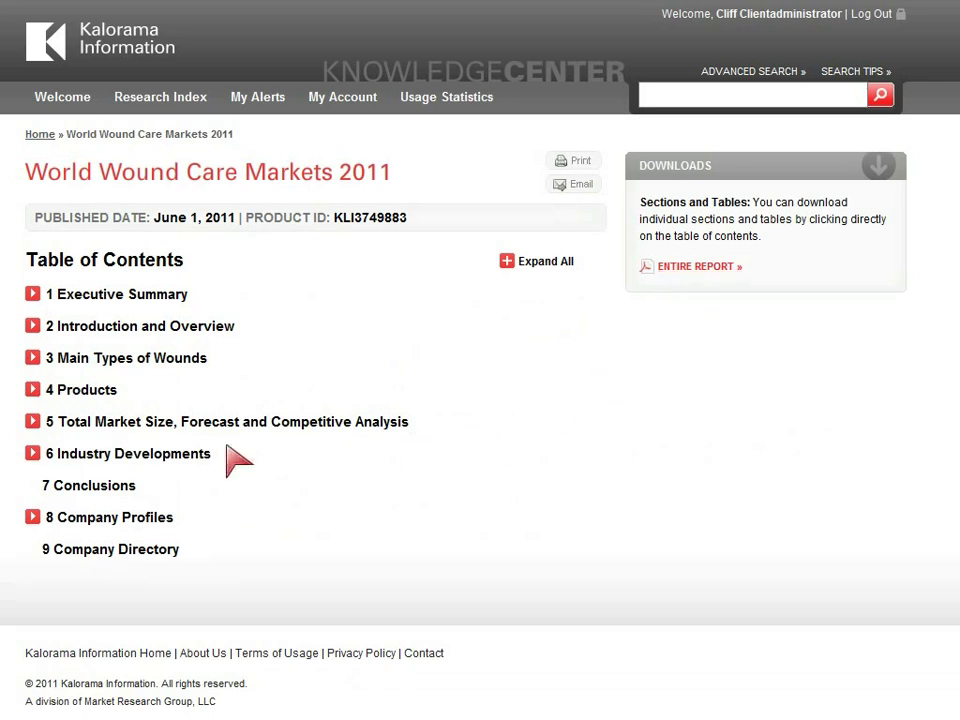
left_click(33, 454)
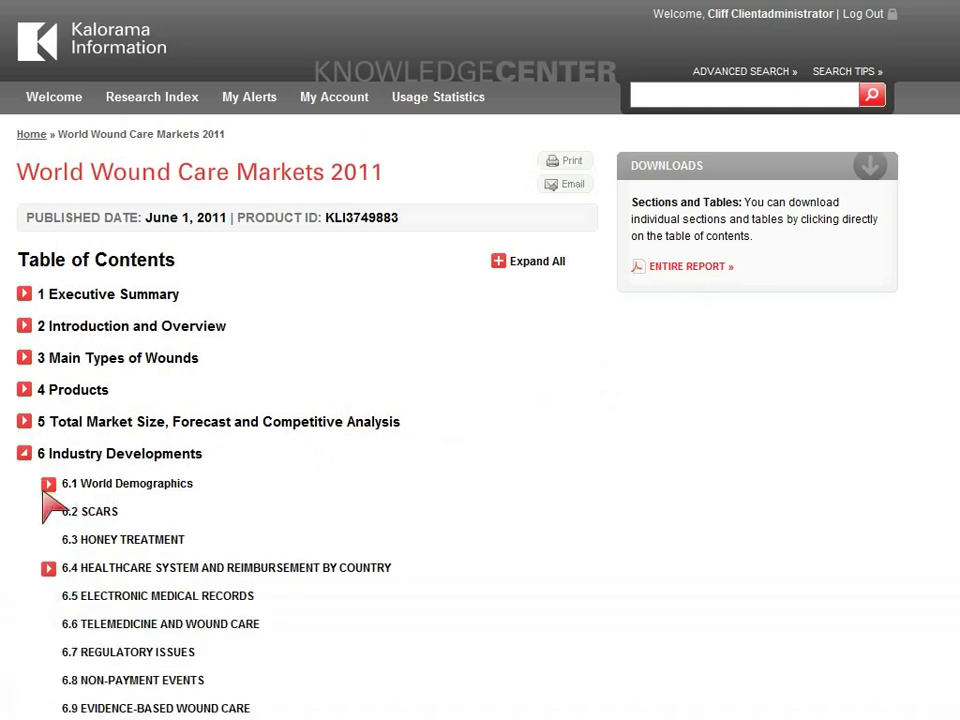
left_click(48, 486)
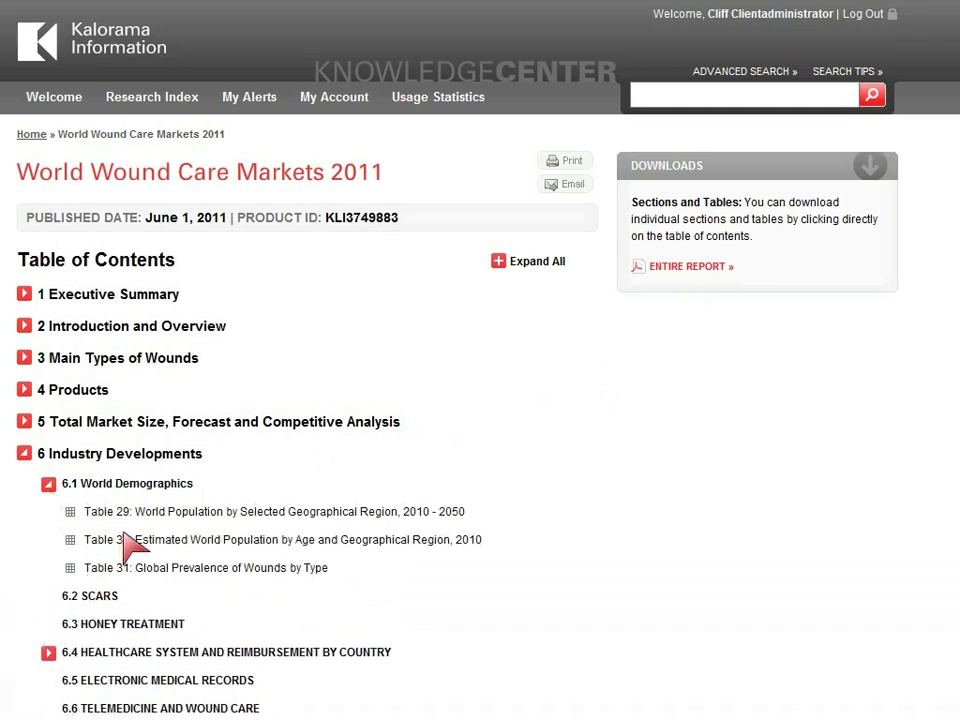
left_click(156, 518)
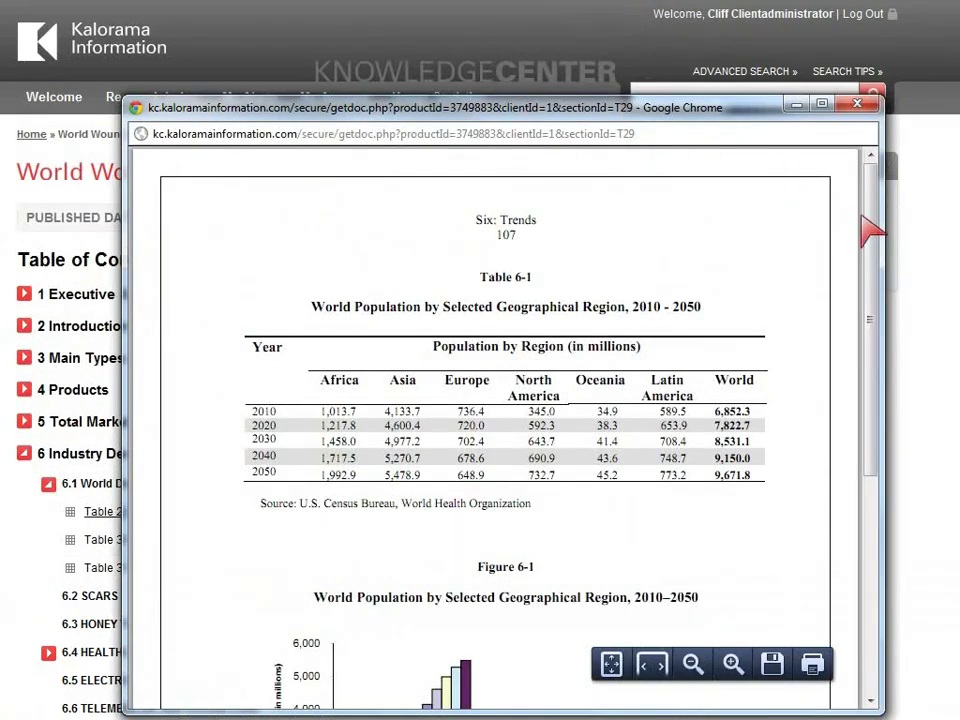
Step: Scroll the Table 29 PDF down to Figure 6-1, then close its window
left_click_drag(866, 231, 871, 400)
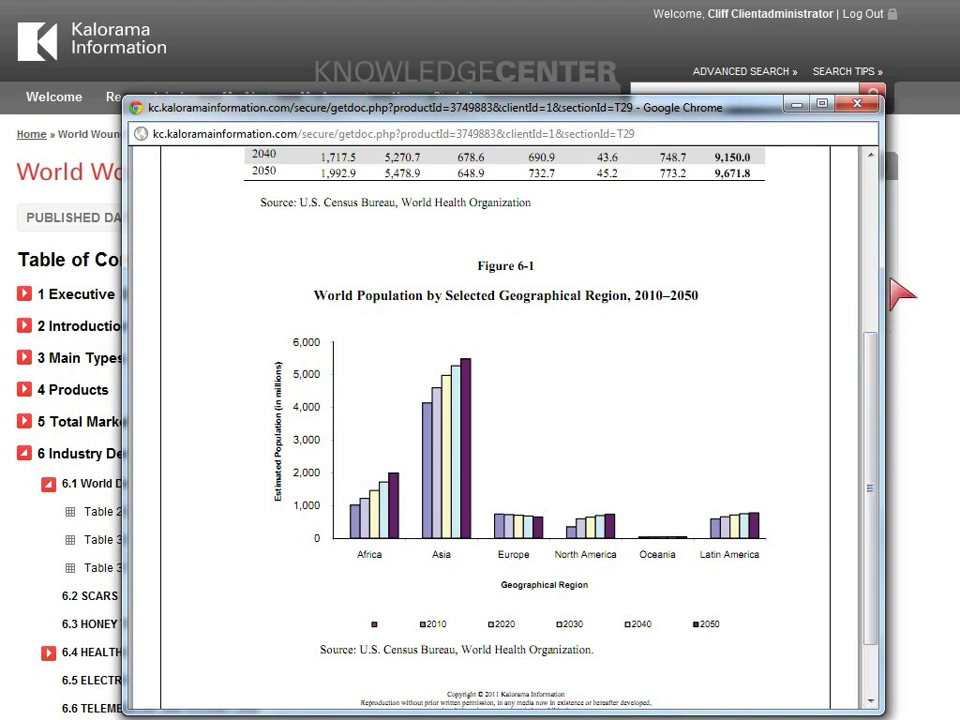
left_click(857, 105)
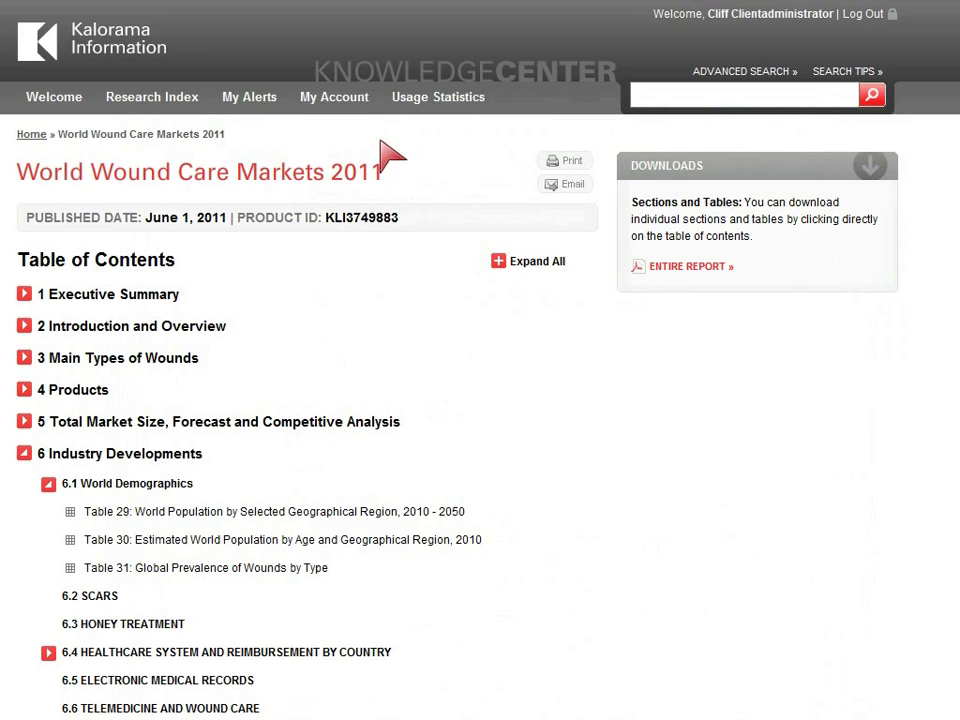
Step: In the Research Index, expand Diagnostics, Healthcare, Medical Devices and Pharmaceuticals, then scroll back up
left_click(189, 111)
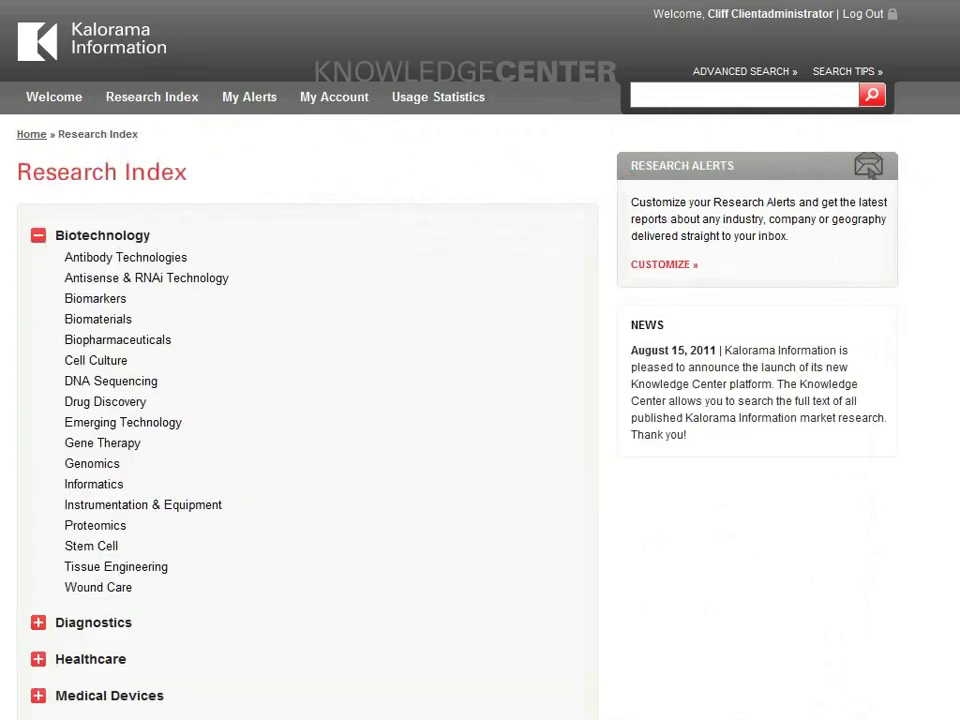
scroll(480, 400, "down", 1)
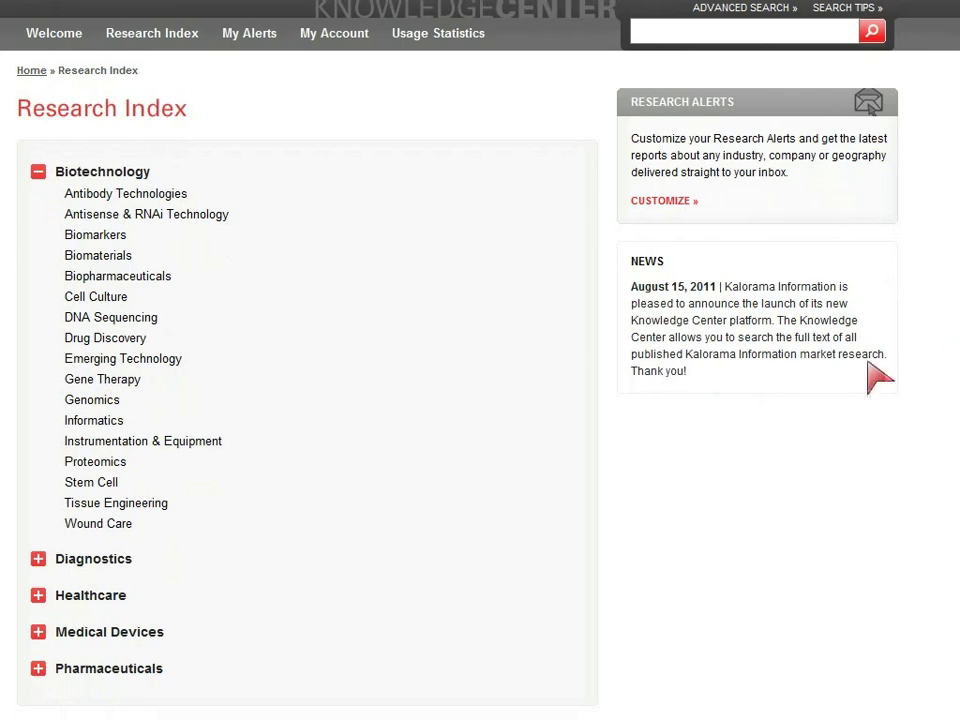
left_click(38, 559)
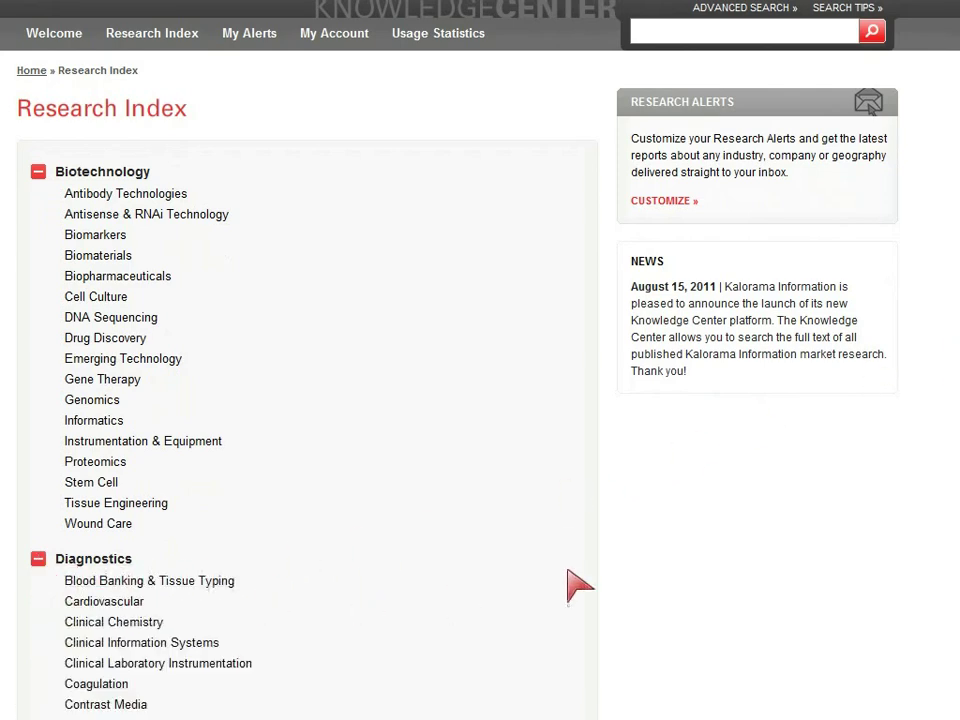
scroll(480, 400, "down", 5)
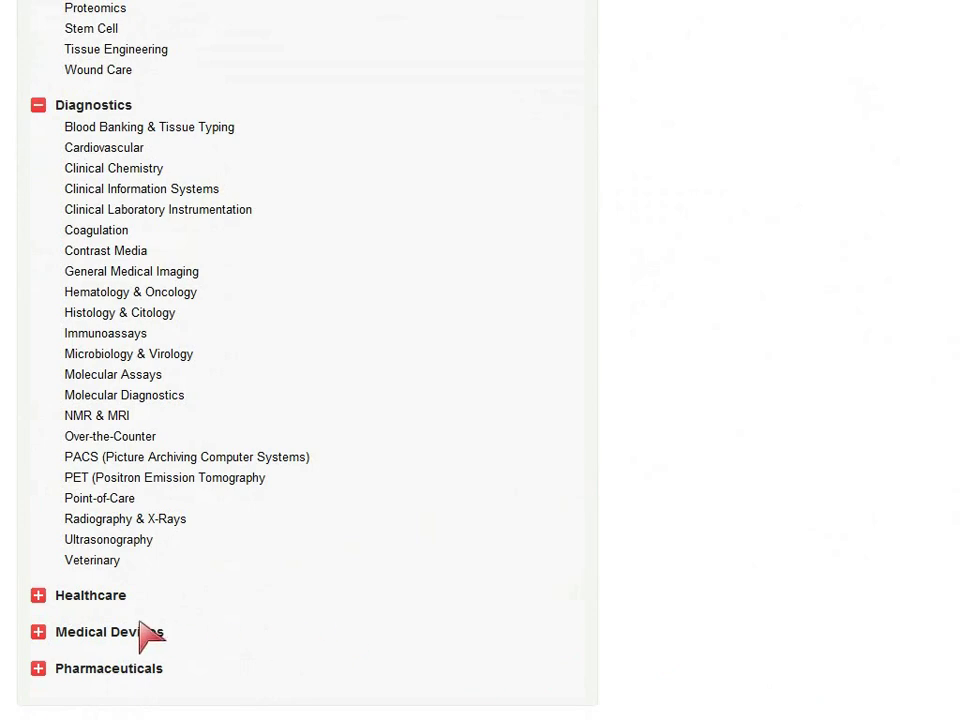
left_click(37, 596)
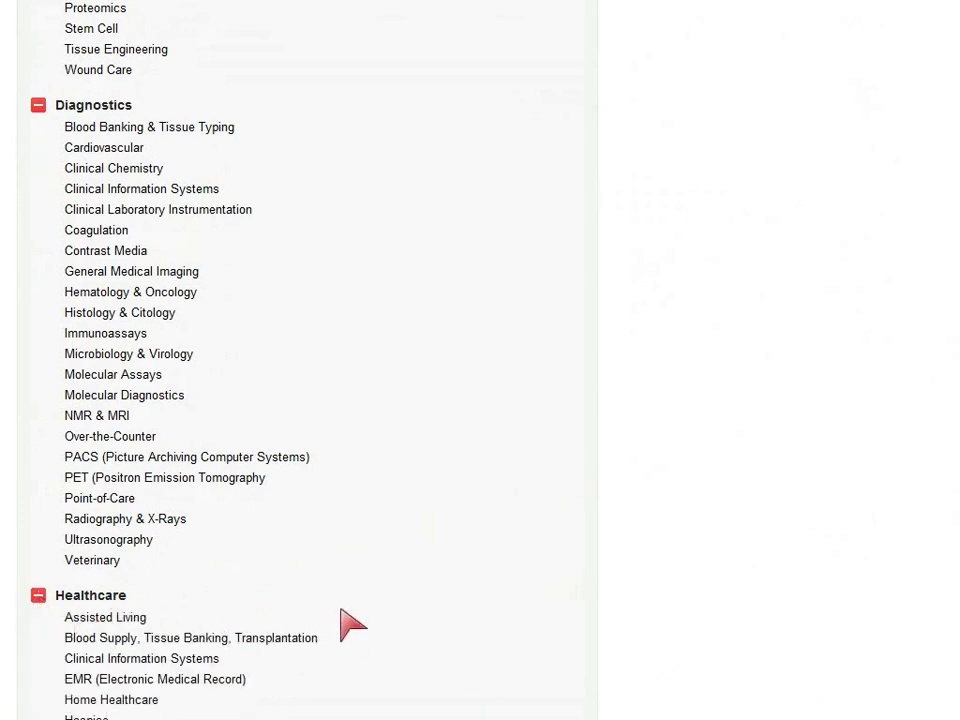
scroll(300, 400, "down", 4)
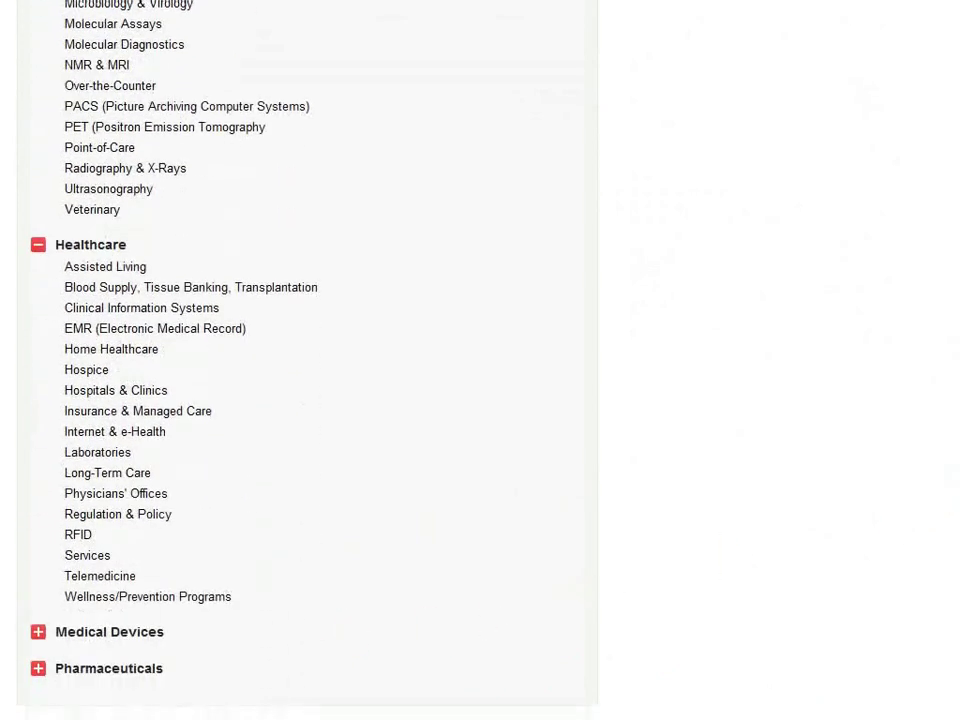
left_click(36, 631)
scroll(300, 360, "down", 6)
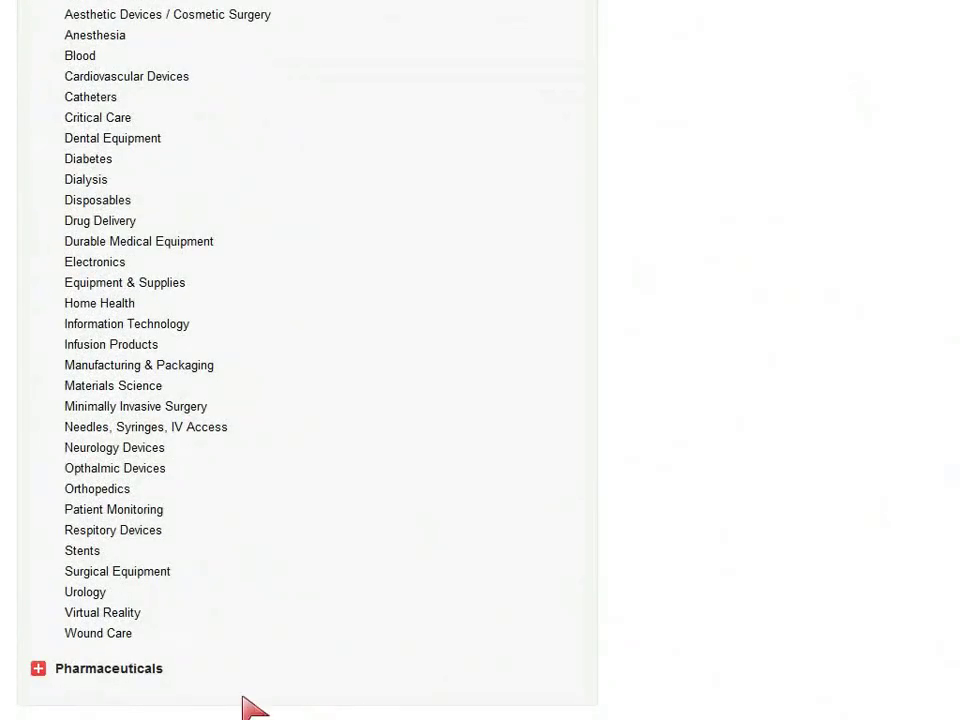
left_click(38, 668)
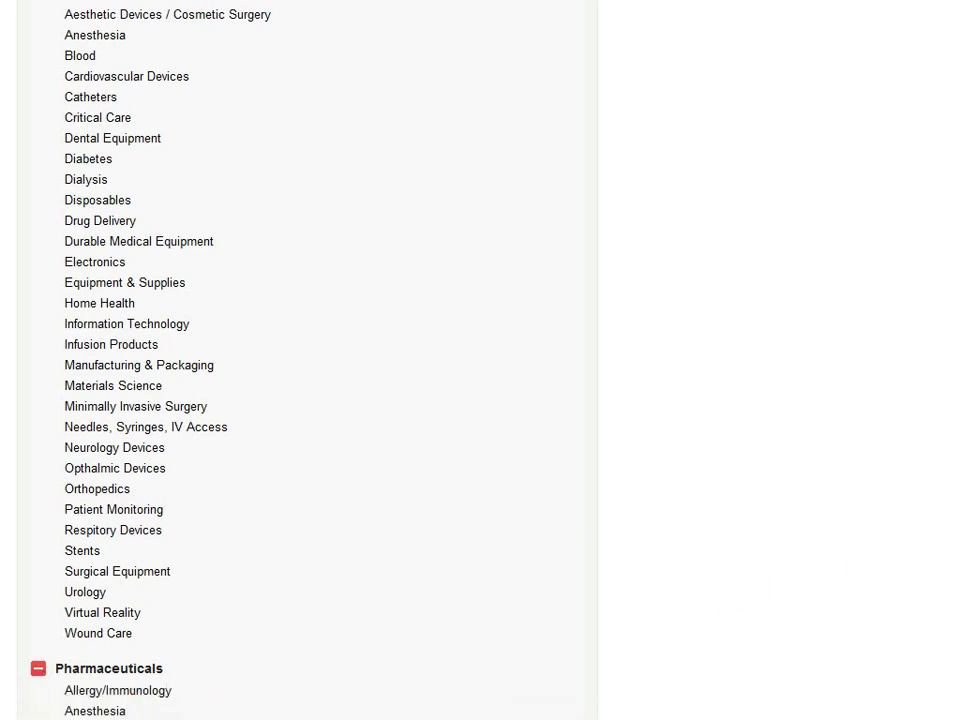
scroll(300, 360, "down", 6)
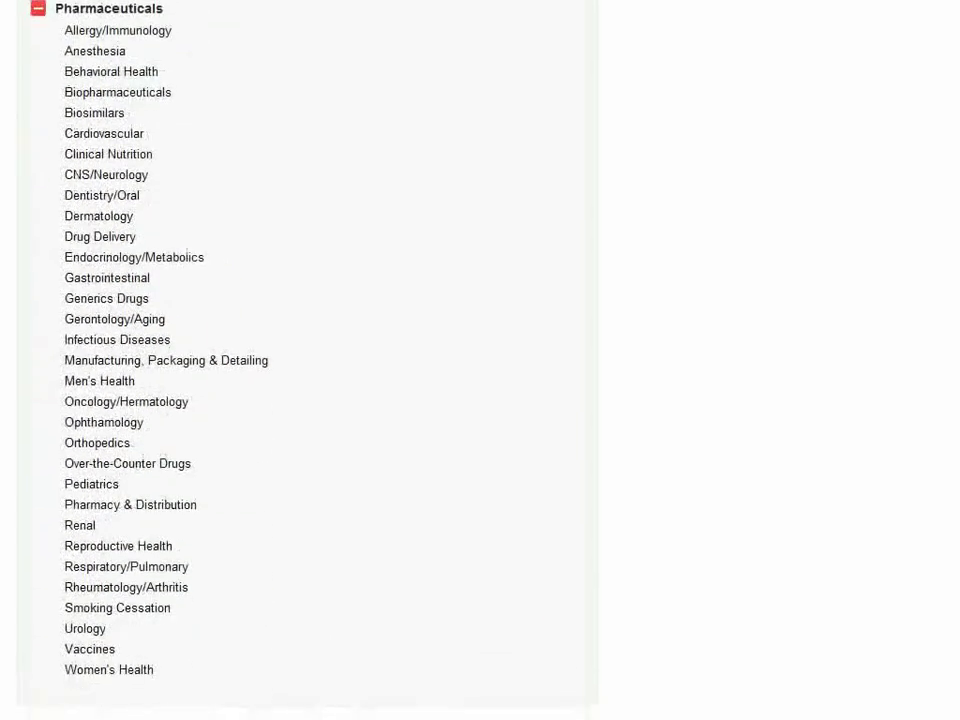
scroll(300, 360, "up", 13)
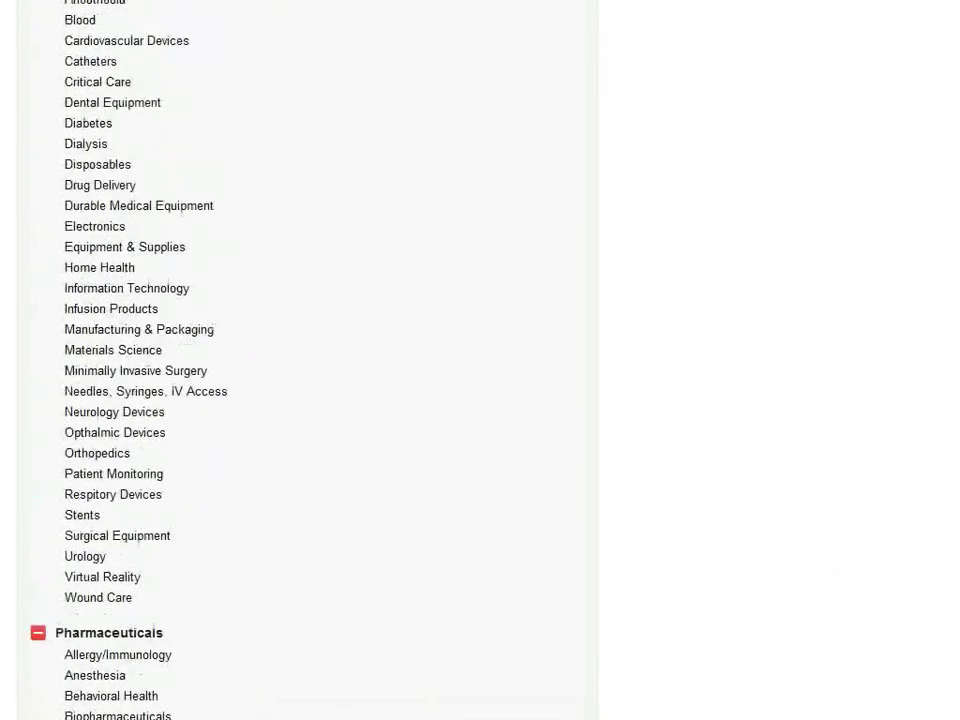
scroll(317, 434, "up", 7)
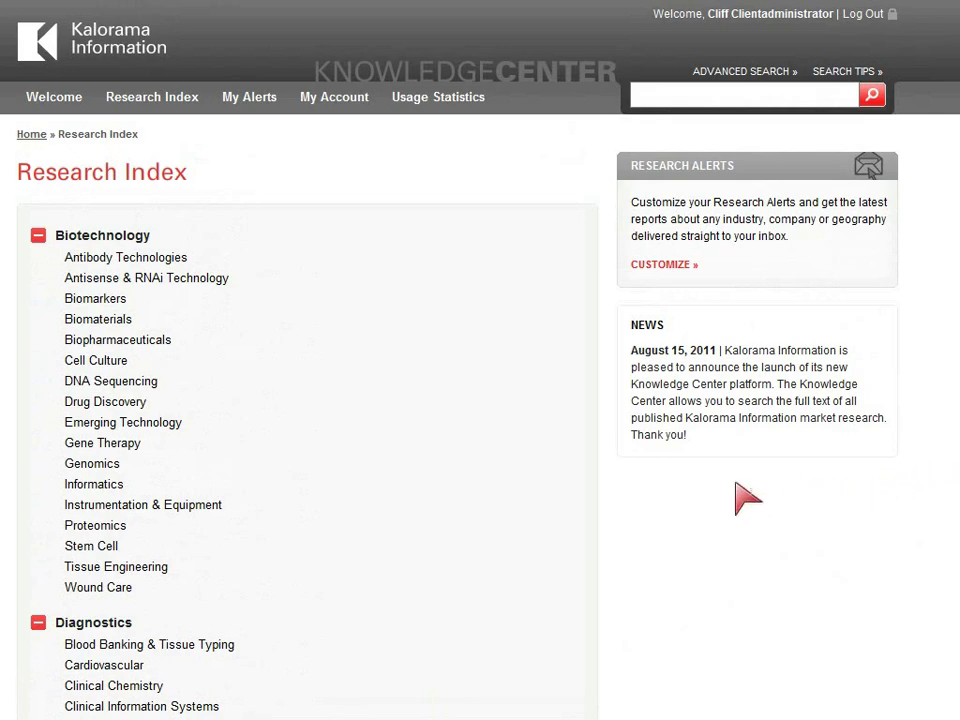
Step: View the Biopharmaceuticals collection, then go to the Research Alerts list
left_click(168, 344)
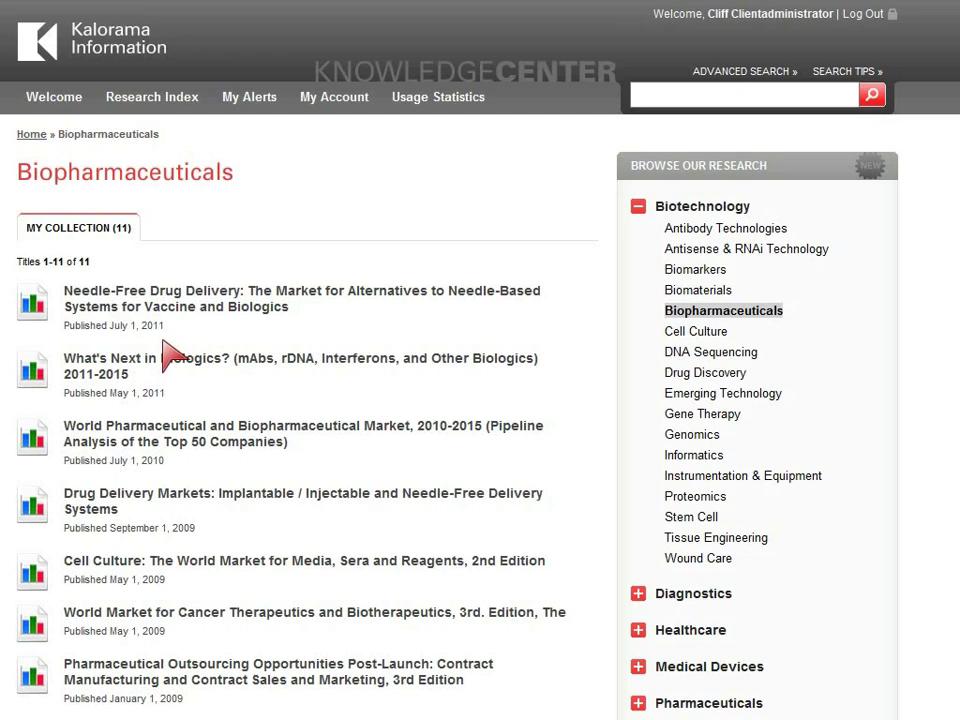
left_click(252, 97)
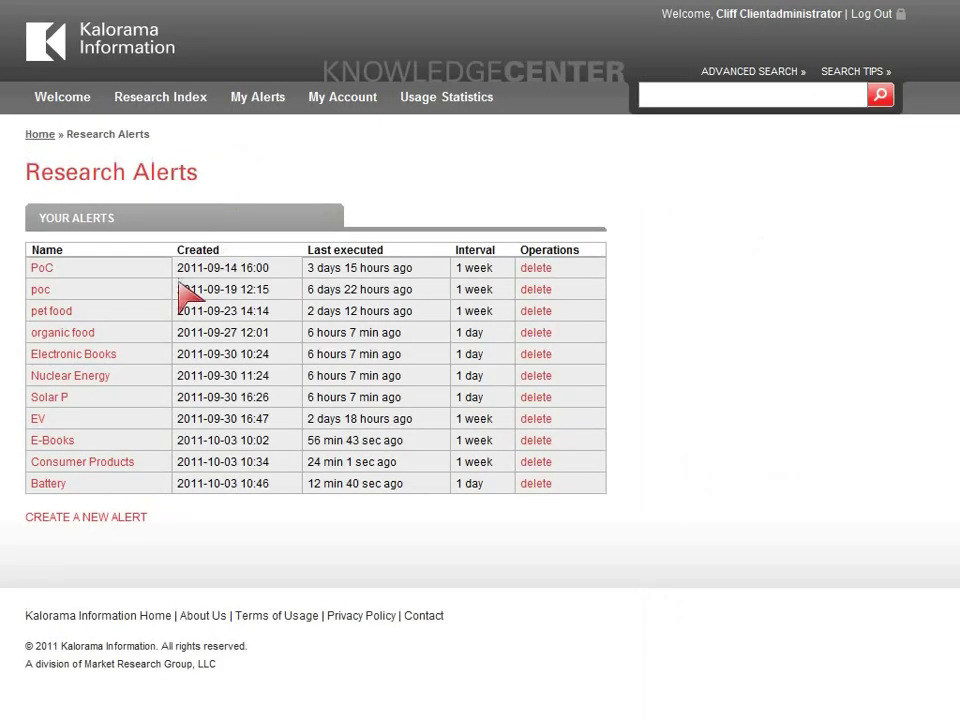
Step: Create a daily alert named 'Vaccines' for keyword 'vaccine', then go to Usage Statistics
left_click(112, 517)
left_click(190, 300)
type("vaccine")
key("Tab")
type("Vaccines")
left_click(50, 425)
left_click(52, 456)
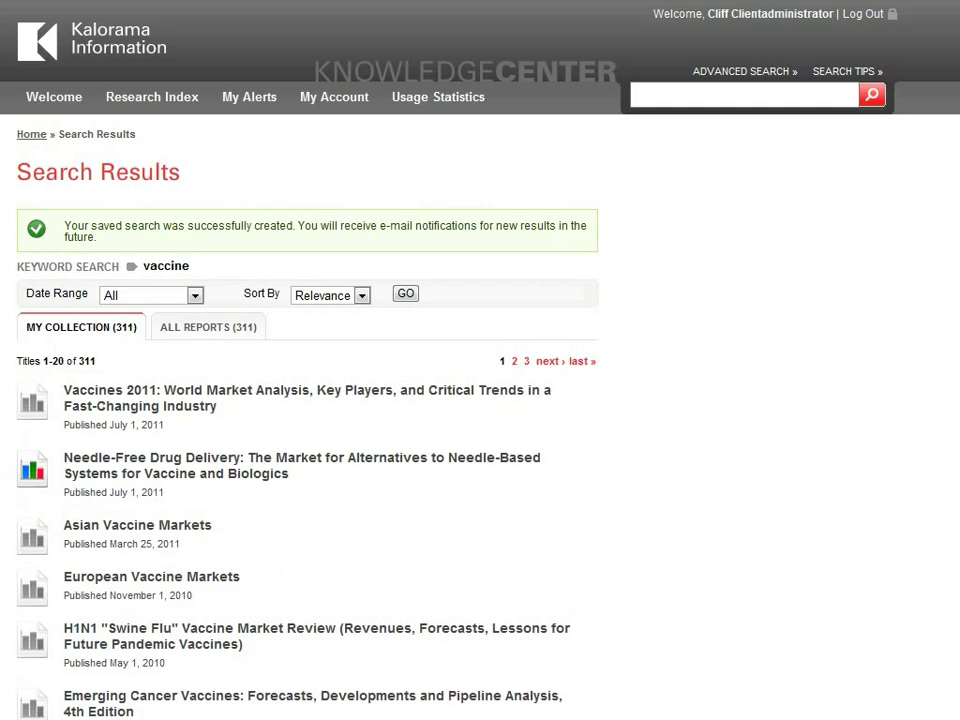
left_click(420, 104)
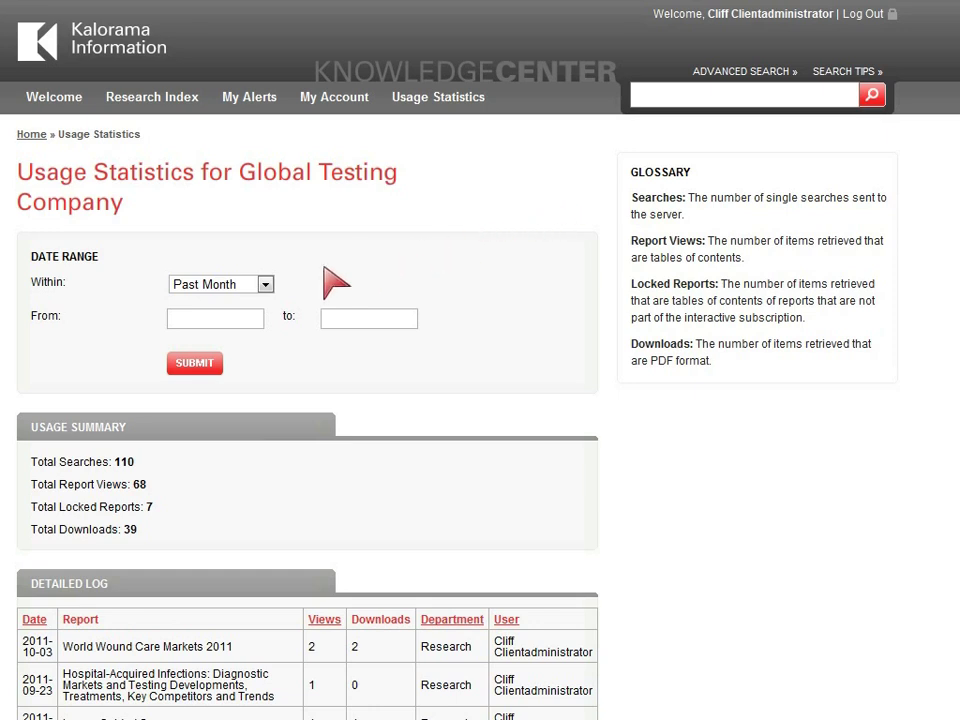
Step: Keep usage statistics on Past Month, scroll the Detailed Log, and return to the welcome page
left_click(265, 284)
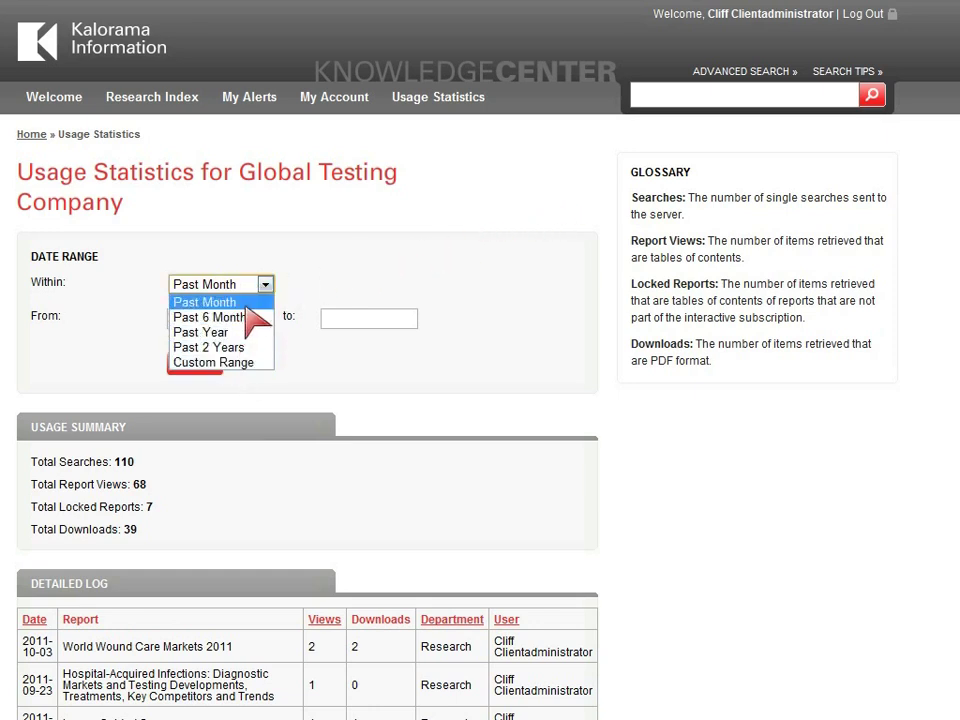
left_click(246, 303)
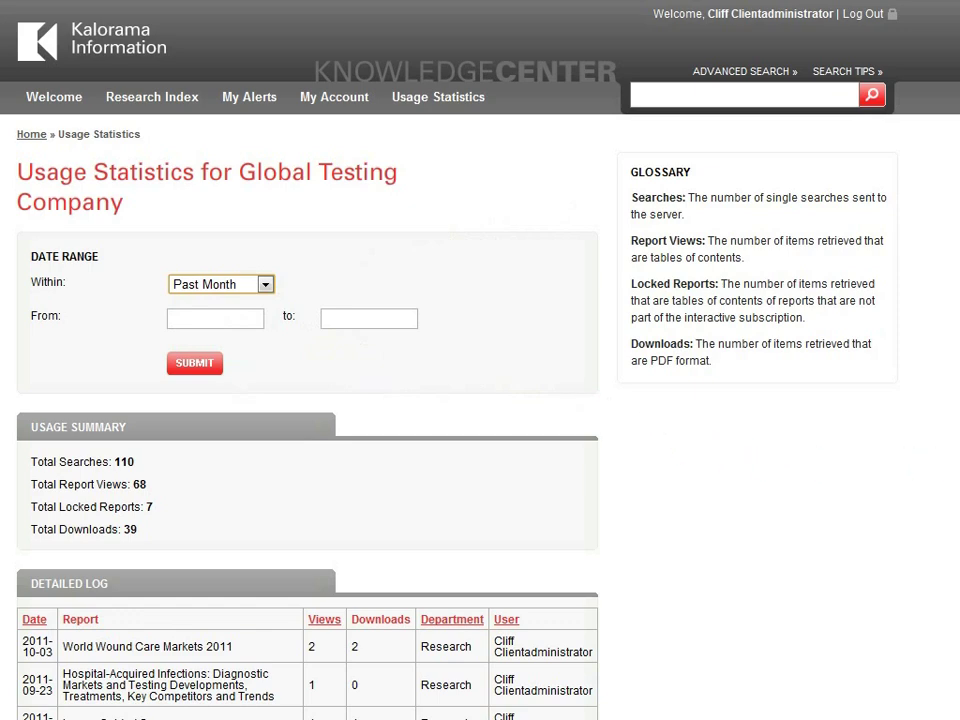
scroll(480, 360, "down", 5)
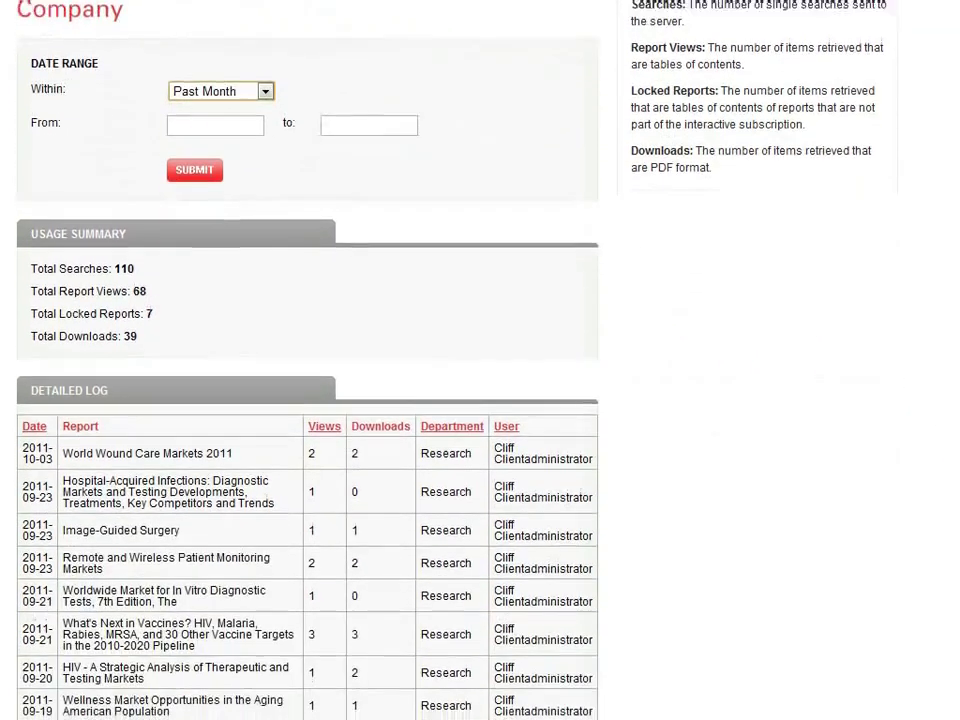
scroll(480, 360, "down", 4)
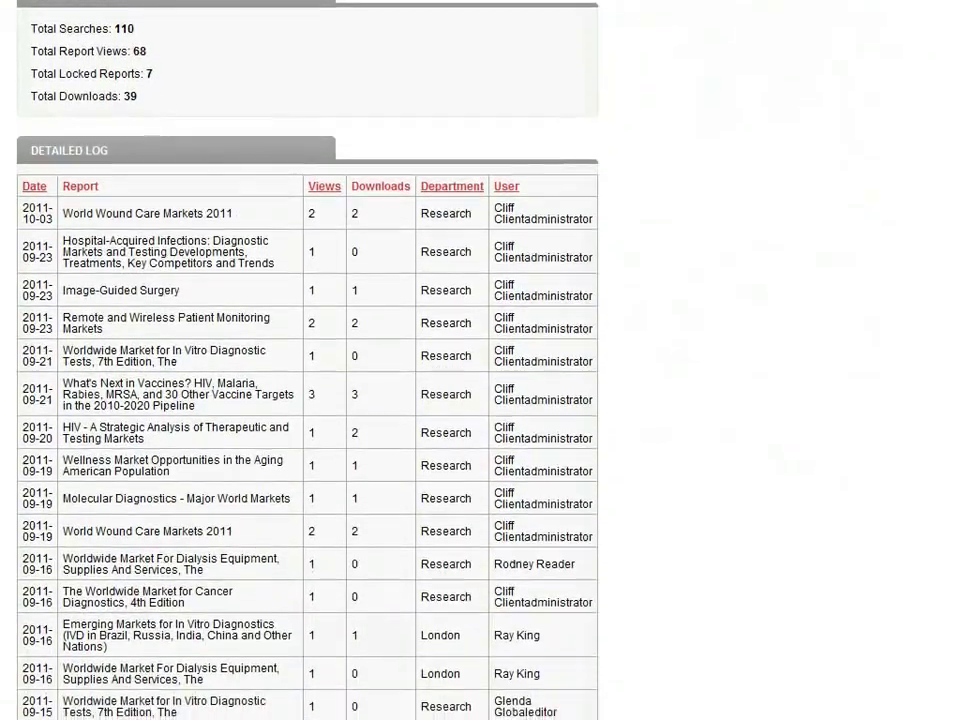
scroll(480, 360, "down", 5)
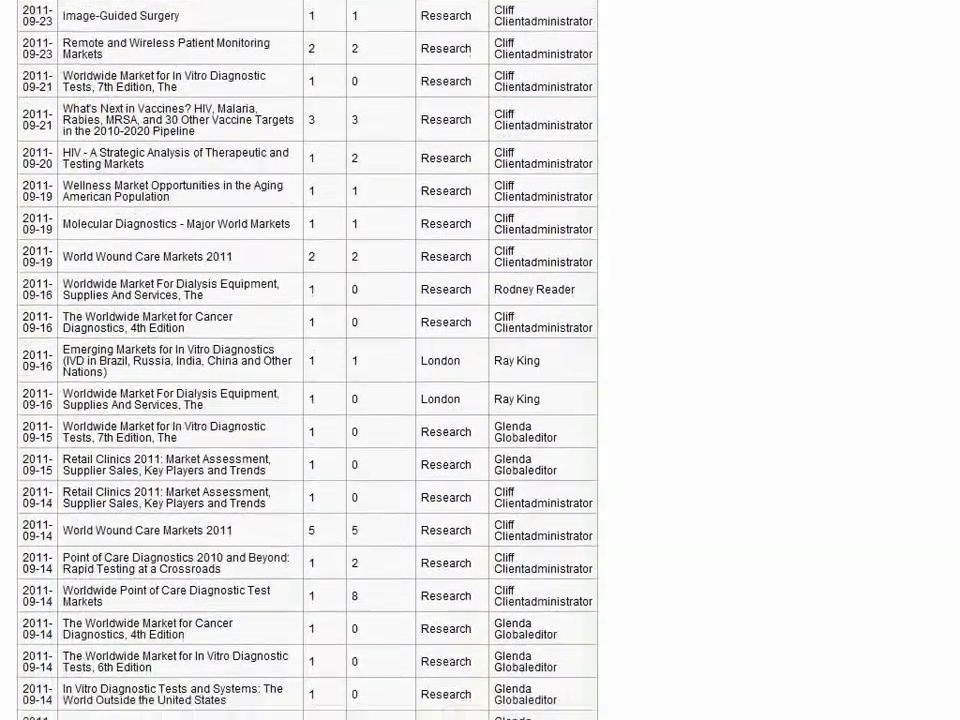
scroll(480, 360, "down", 6)
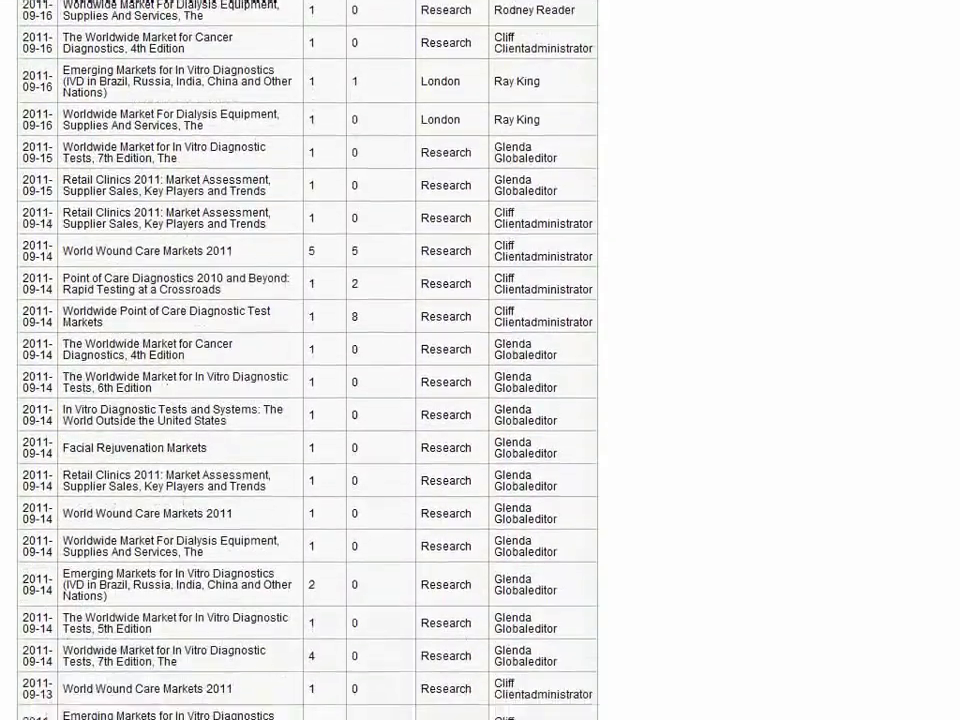
scroll(480, 360, "down", 6)
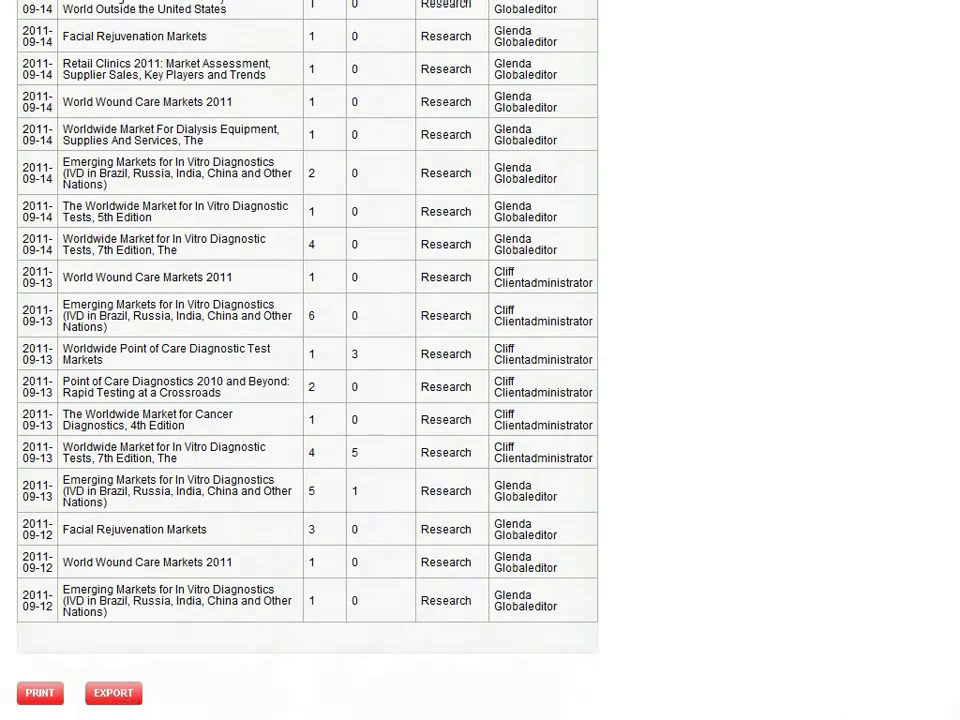
scroll(307, 360, "up", 15)
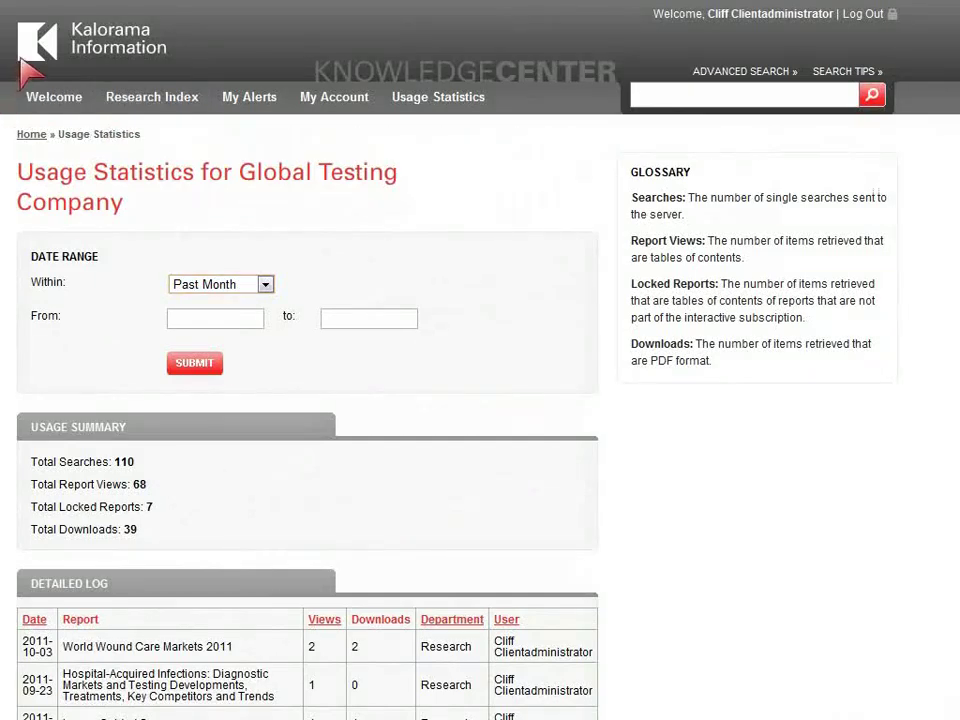
left_click(70, 60)
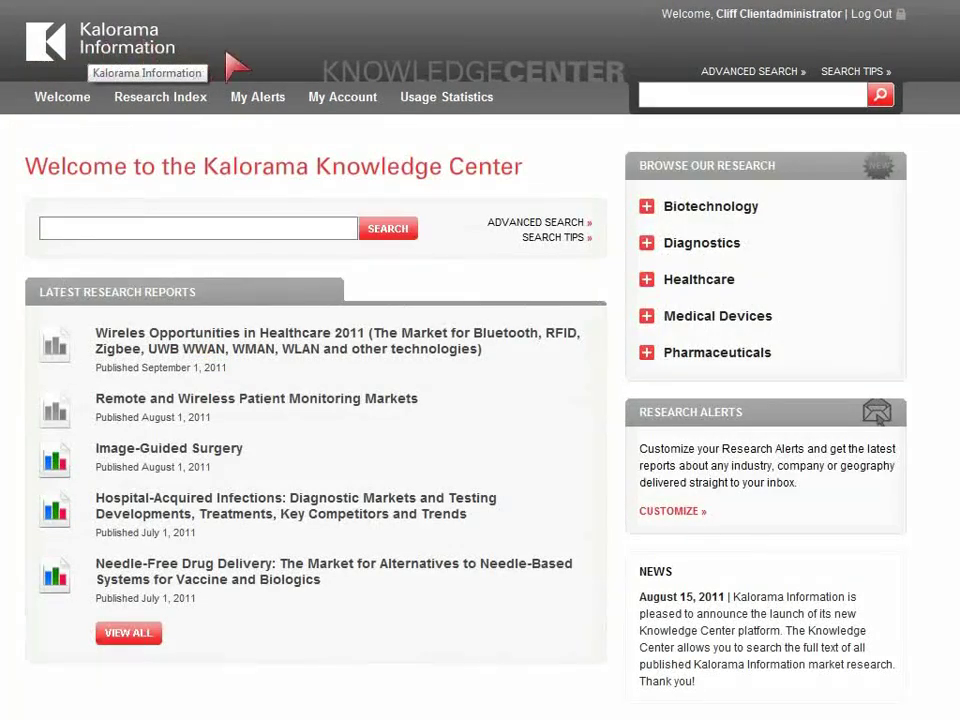